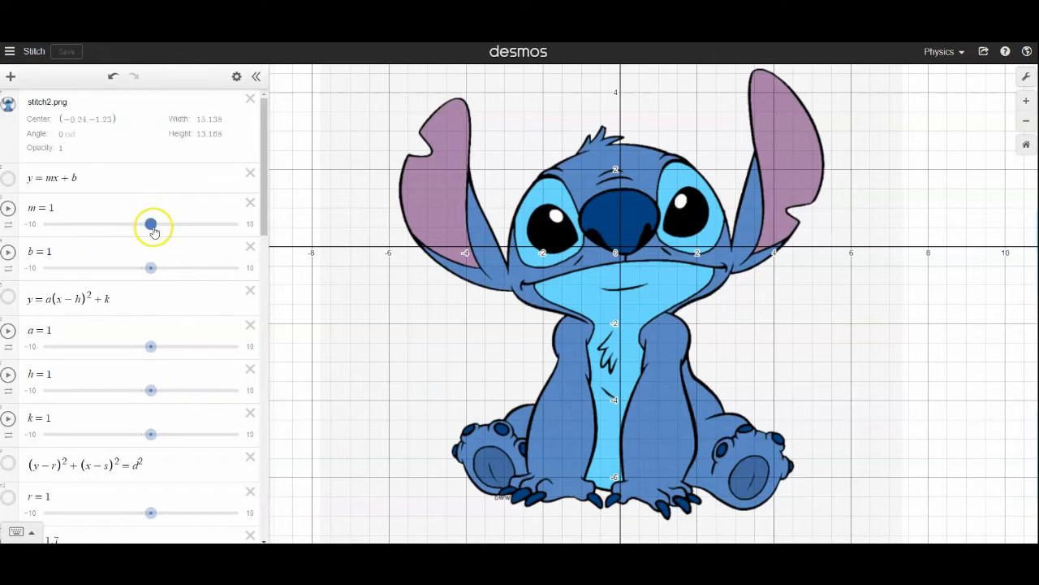
Show the line y = mx + b, try new slope and intercept values, then hide it.
{"action": "left_click", "coordinate": [8, 177]}
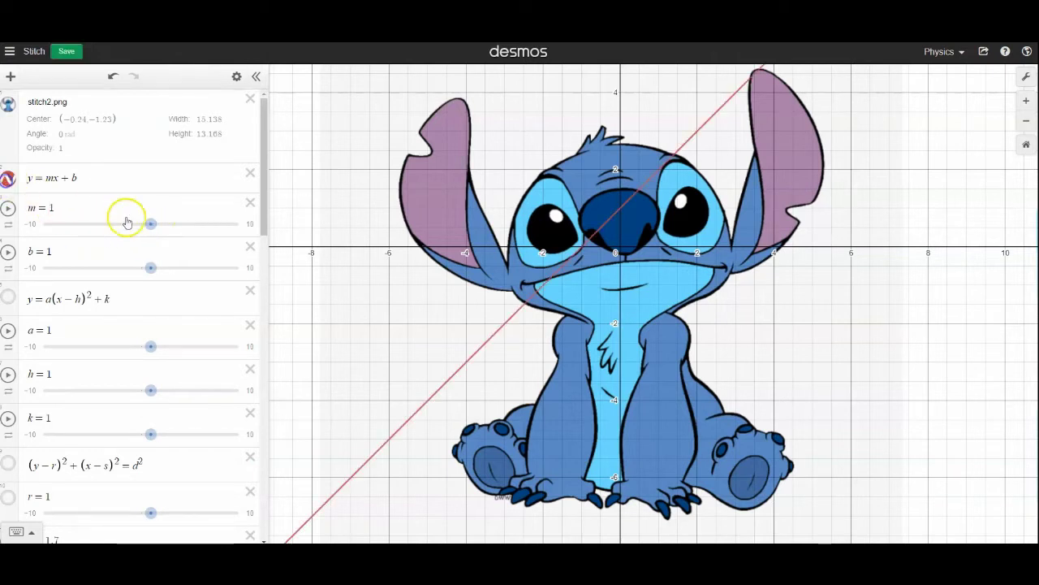
{"action": "mouse_move", "coordinate": [154, 227]}
{"action": "left_mouse_down"}
{"action": "mouse_move", "coordinate": [135, 224]}
{"action": "mouse_move", "coordinate": [154, 224]}
{"action": "left_mouse_up"}
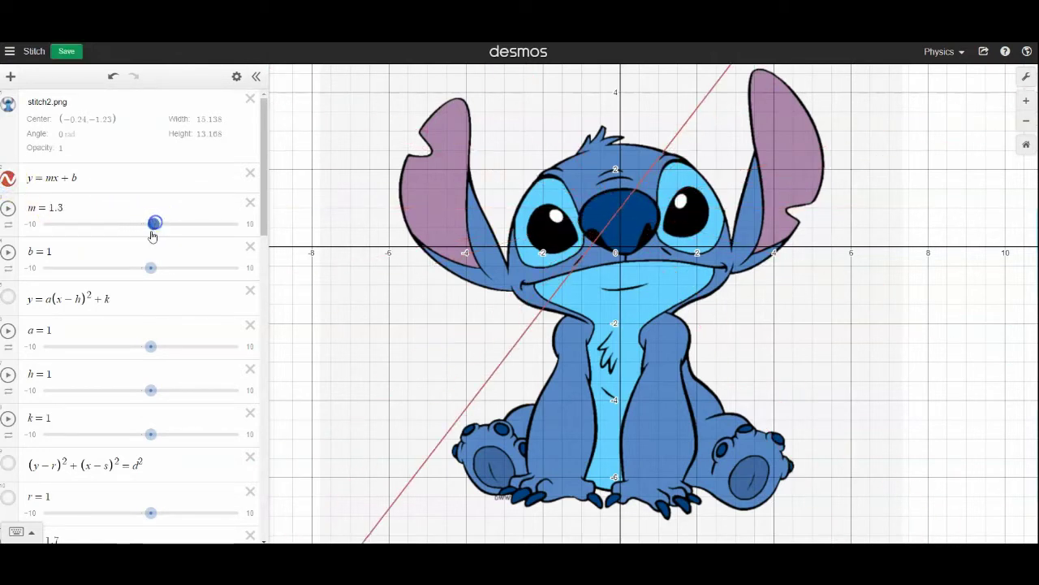
{"action": "left_click_drag", "start_coordinate": [151, 270], "coordinate": [185, 265]}
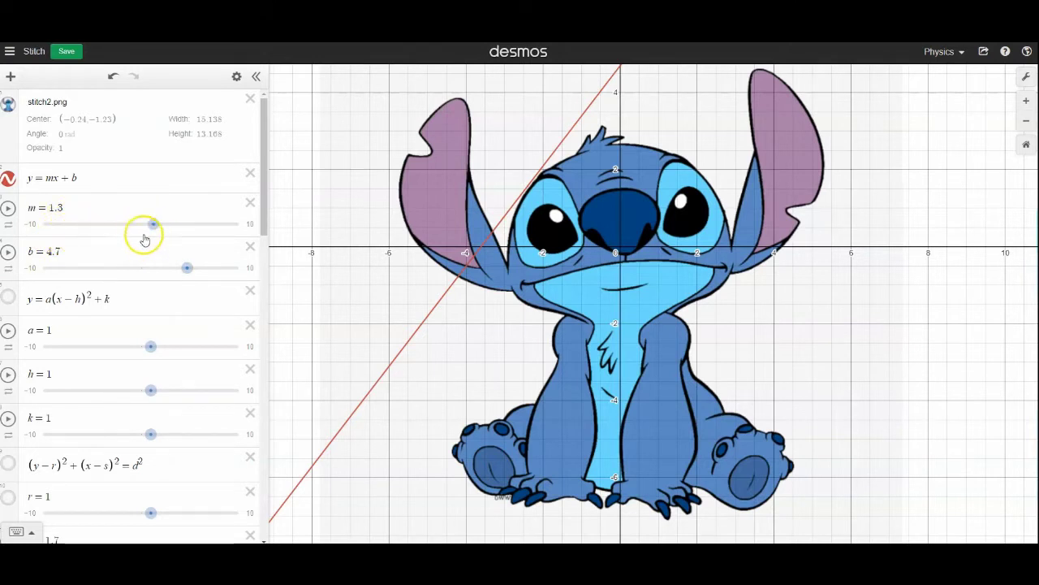
{"action": "left_click", "coordinate": [8, 179]}
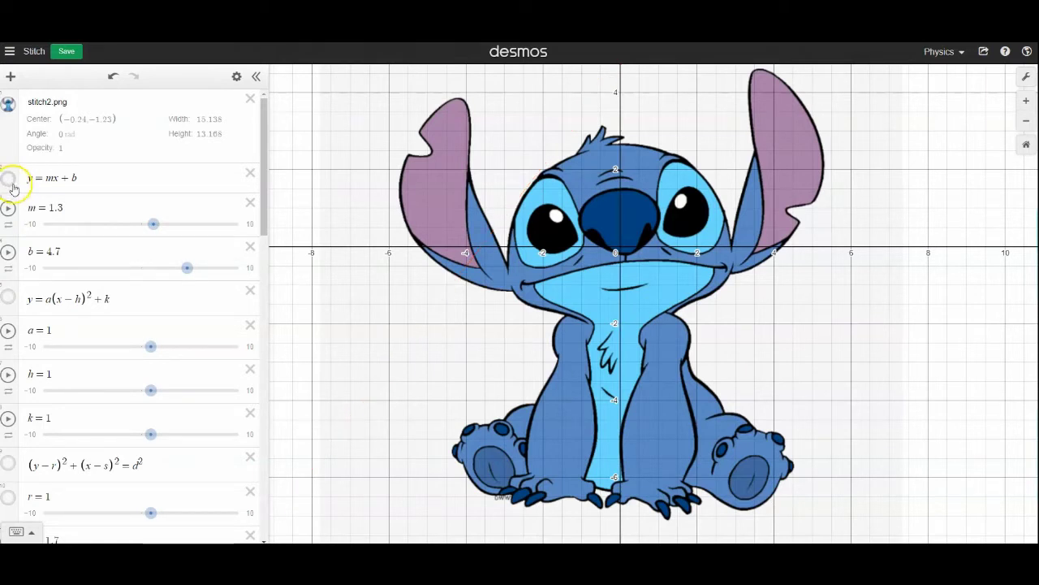
Show the line again, set m to -1.1 and b to -0.9, then hide it.
{"action": "left_click", "coordinate": [10, 184]}
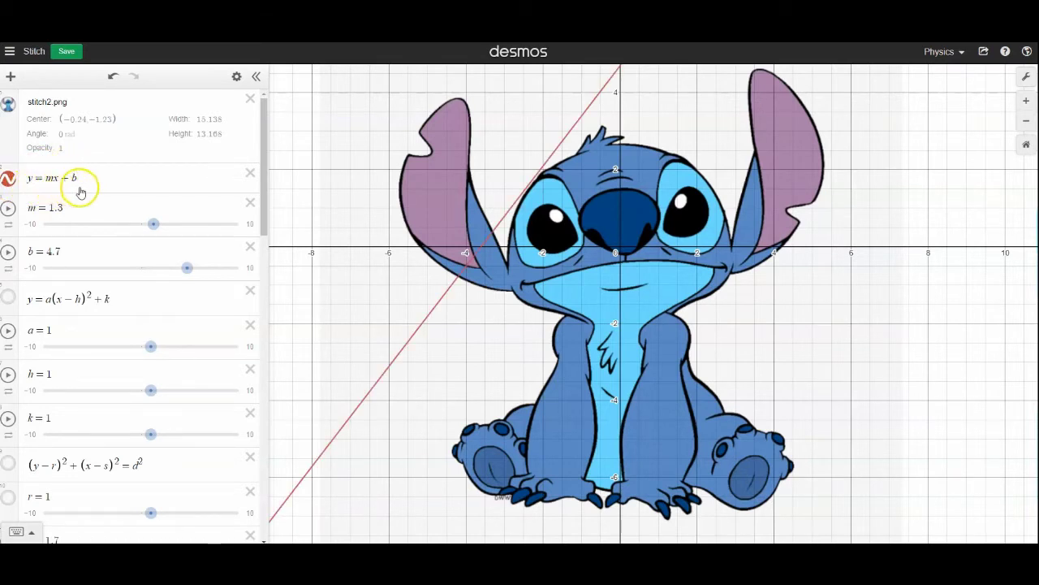
{"action": "mouse_move", "coordinate": [154, 231]}
{"action": "left_mouse_down"}
{"action": "mouse_move", "coordinate": [146, 226]}
{"action": "mouse_move", "coordinate": [156, 230]}
{"action": "left_mouse_up"}
{"action": "left_click_drag", "start_coordinate": [187, 271], "coordinate": [131, 267]}
{"action": "left_click", "coordinate": [14, 179]}
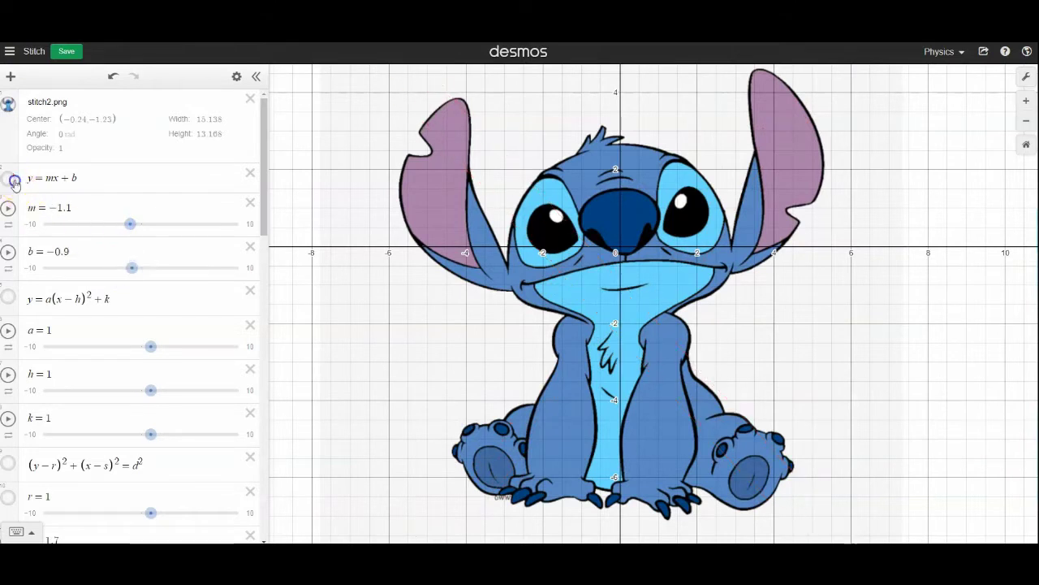
Show the parabola y = a(x−h)² + k, set a -1.8, h -1.8, k 1.7, then hide it.
{"action": "left_click", "coordinate": [9, 299]}
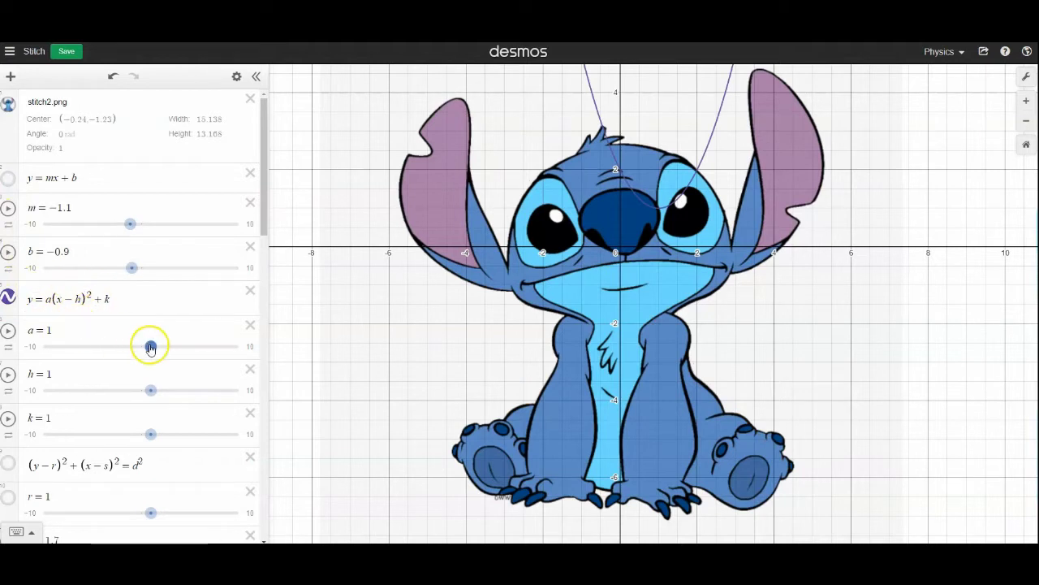
{"action": "left_click_drag", "start_coordinate": [150, 347], "coordinate": [124, 345]}
{"action": "left_click_drag", "start_coordinate": [150, 390], "coordinate": [127, 387]}
{"action": "left_click_drag", "start_coordinate": [151, 434], "coordinate": [125, 397]}
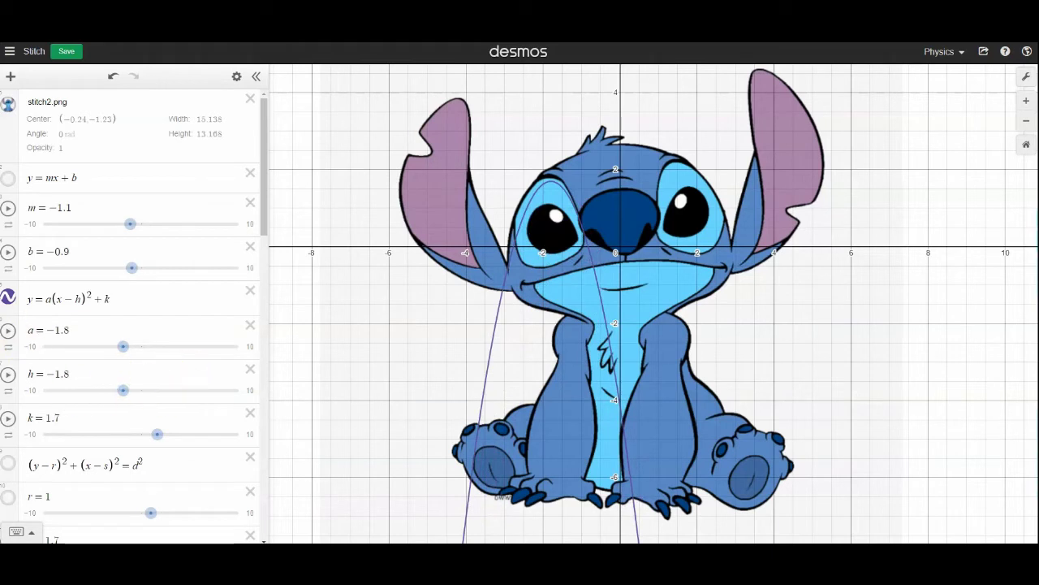
{"action": "left_click", "coordinate": [10, 302]}
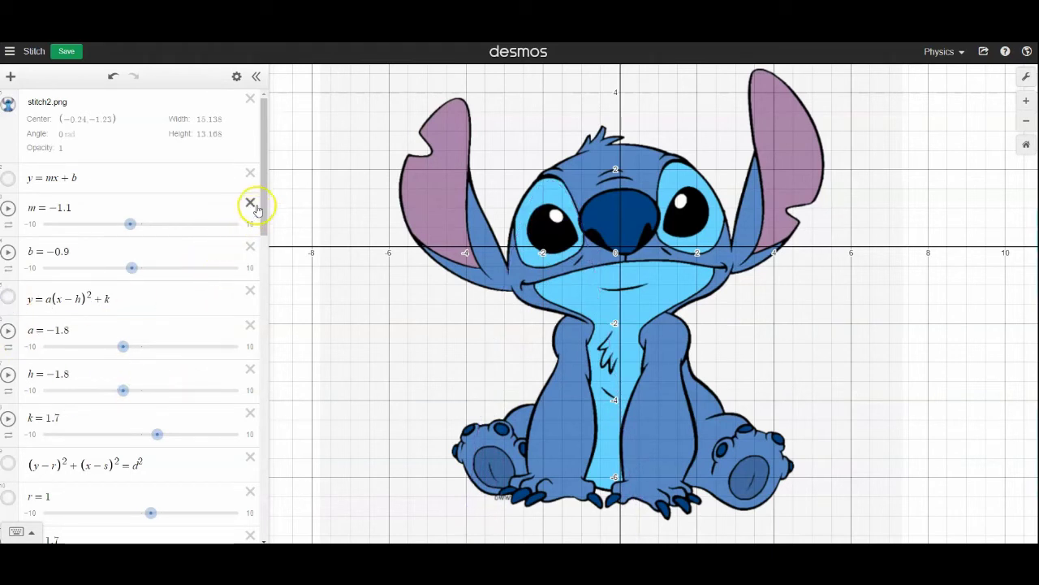
Scroll to the circle and set d 0.7, s -2.3, r 0.7 to ring Stitch's left eye.
{"action": "left_click_drag", "start_coordinate": [267, 192], "coordinate": [267, 263]}
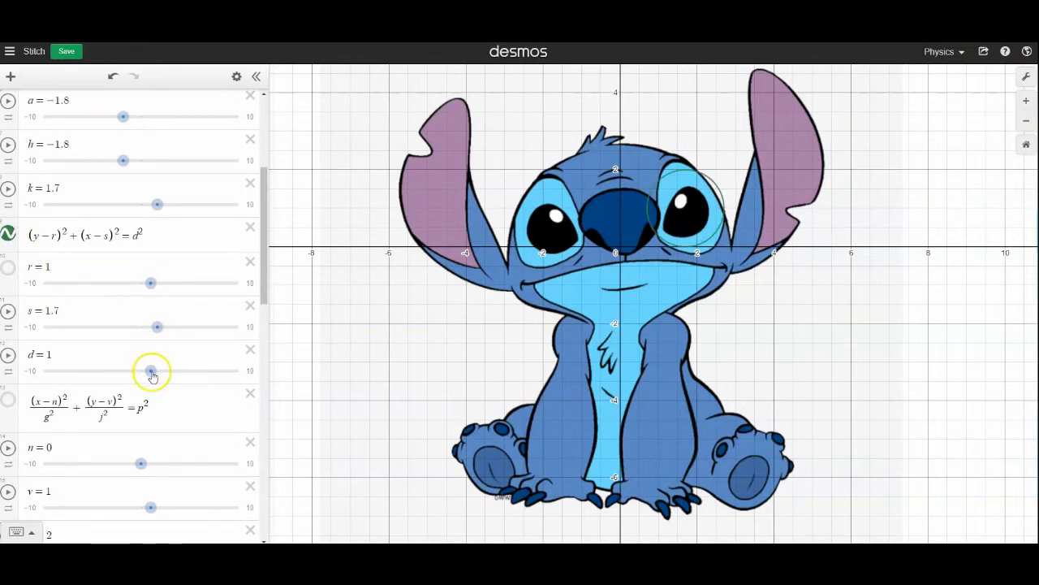
{"action": "left_click_drag", "start_coordinate": [149, 374], "coordinate": [148, 372]}
{"action": "left_click_drag", "start_coordinate": [156, 328], "coordinate": [117, 332]}
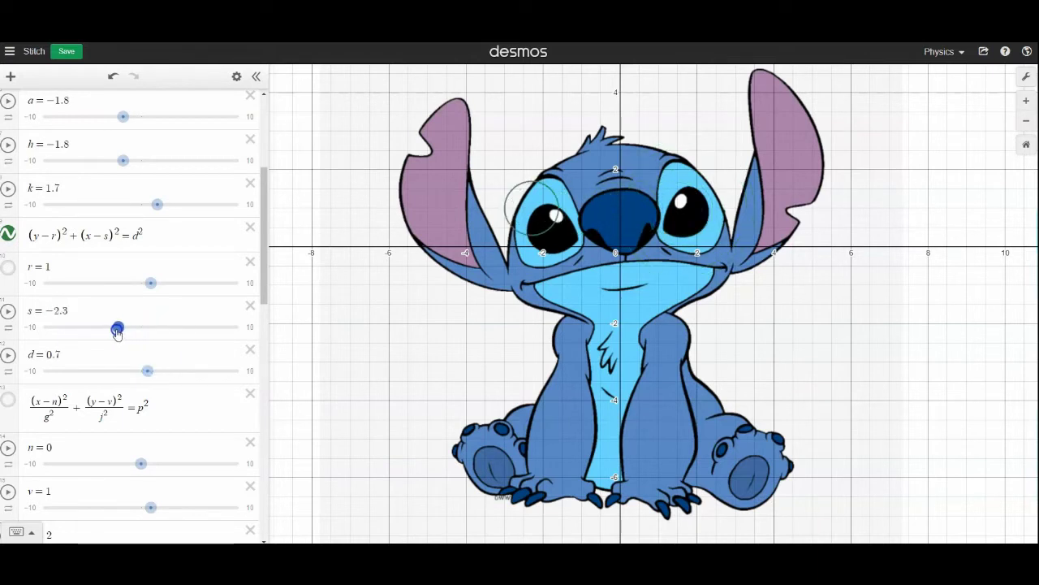
{"action": "mouse_move", "coordinate": [150, 284]}
{"action": "left_mouse_down"}
{"action": "mouse_move", "coordinate": [167, 290]}
{"action": "mouse_move", "coordinate": [145, 302]}
{"action": "left_mouse_up"}
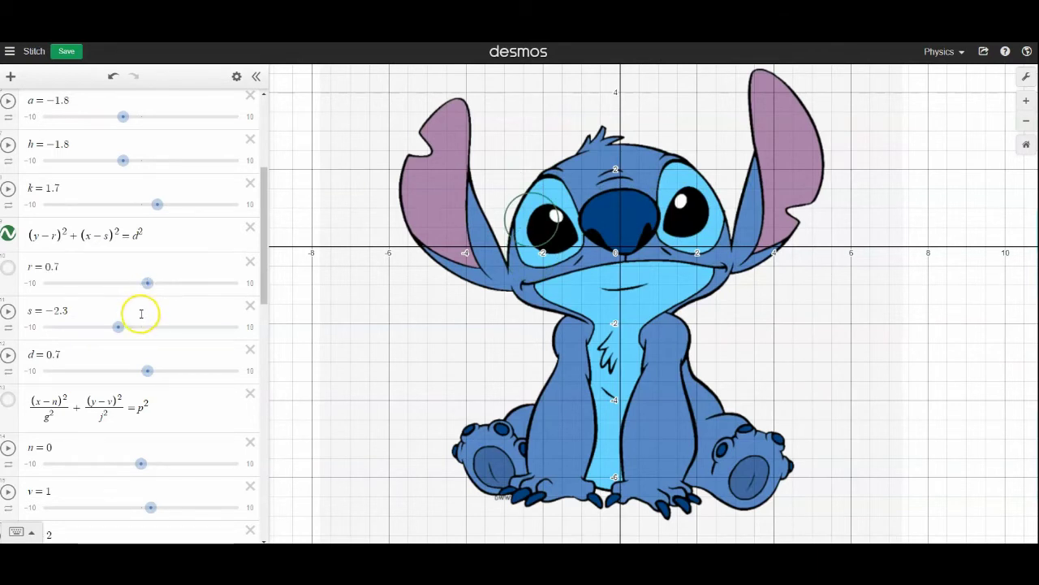
Hide the circle and show the ellipse further down the list.
{"action": "left_click", "coordinate": [9, 235]}
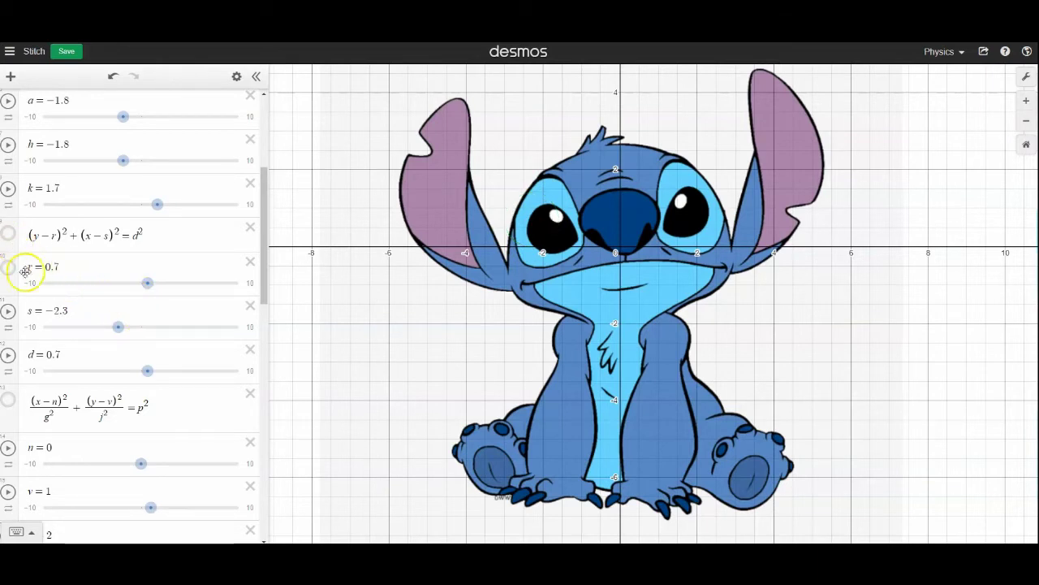
{"action": "left_click_drag", "start_coordinate": [265, 267], "coordinate": [260, 316]}
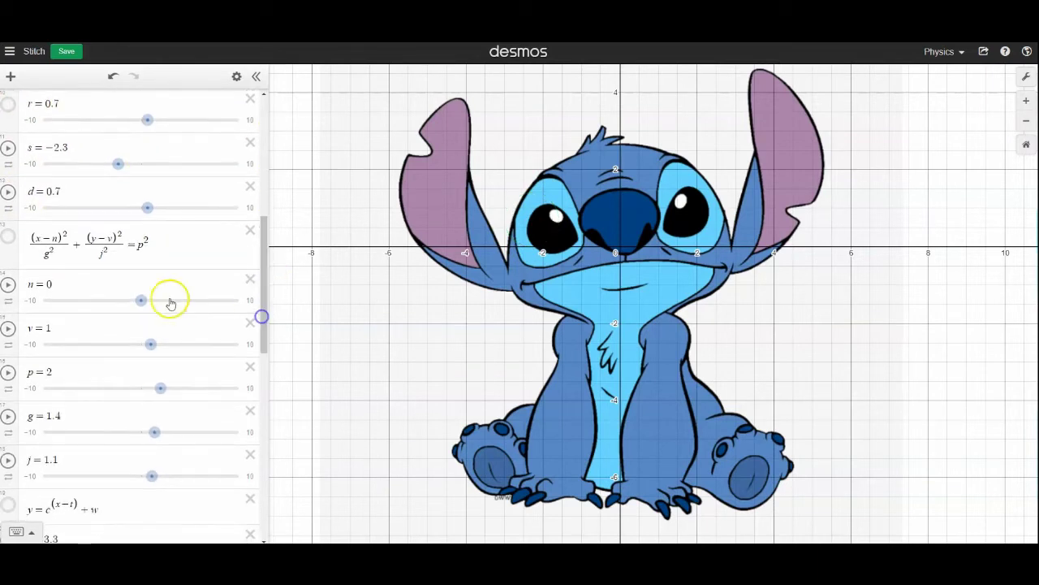
{"action": "left_click", "coordinate": [8, 237]}
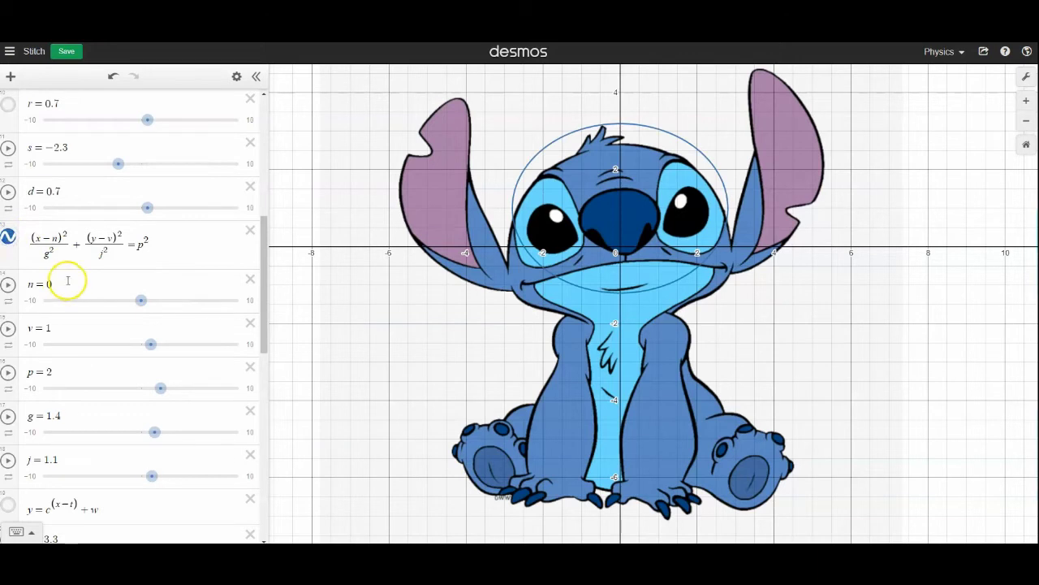
Fit the ellipse around Stitch's face with n -0.7, v -0.7, p 1.6, g 1.3.
{"action": "mouse_move", "coordinate": [143, 307]}
{"action": "left_mouse_down"}
{"action": "mouse_move", "coordinate": [119, 311]}
{"action": "mouse_move", "coordinate": [142, 314]}
{"action": "mouse_move", "coordinate": [122, 309]}
{"action": "mouse_move", "coordinate": [134, 306]}
{"action": "left_mouse_up"}
{"action": "mouse_move", "coordinate": [144, 341]}
{"action": "left_mouse_down"}
{"action": "mouse_move", "coordinate": [127, 344]}
{"action": "mouse_move", "coordinate": [148, 347]}
{"action": "mouse_move", "coordinate": [135, 346]}
{"action": "left_mouse_up"}
{"action": "left_click_drag", "start_coordinate": [161, 388], "coordinate": [156, 414]}
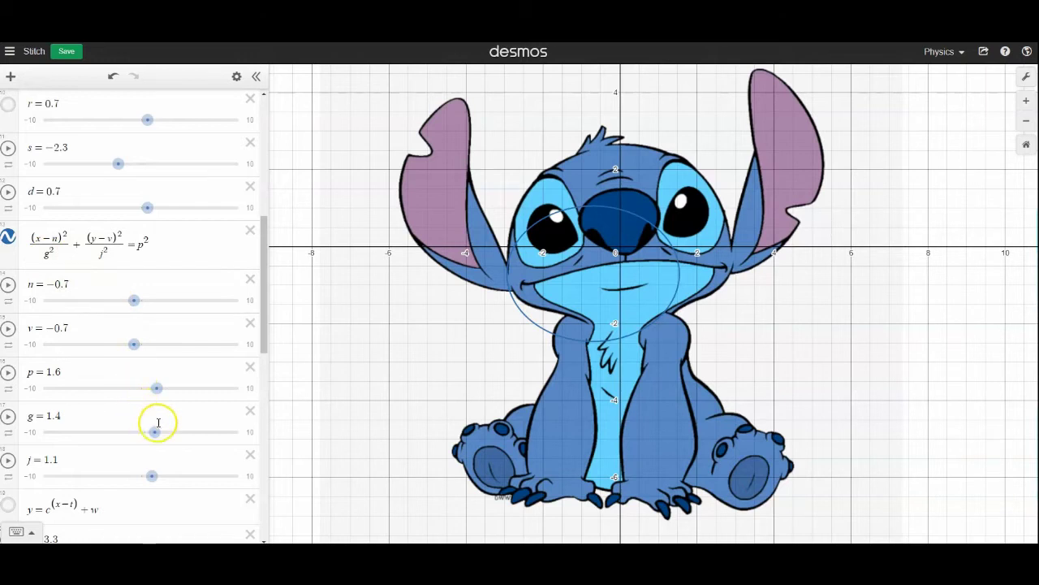
{"action": "left_click_drag", "start_coordinate": [156, 436], "coordinate": [154, 479]}
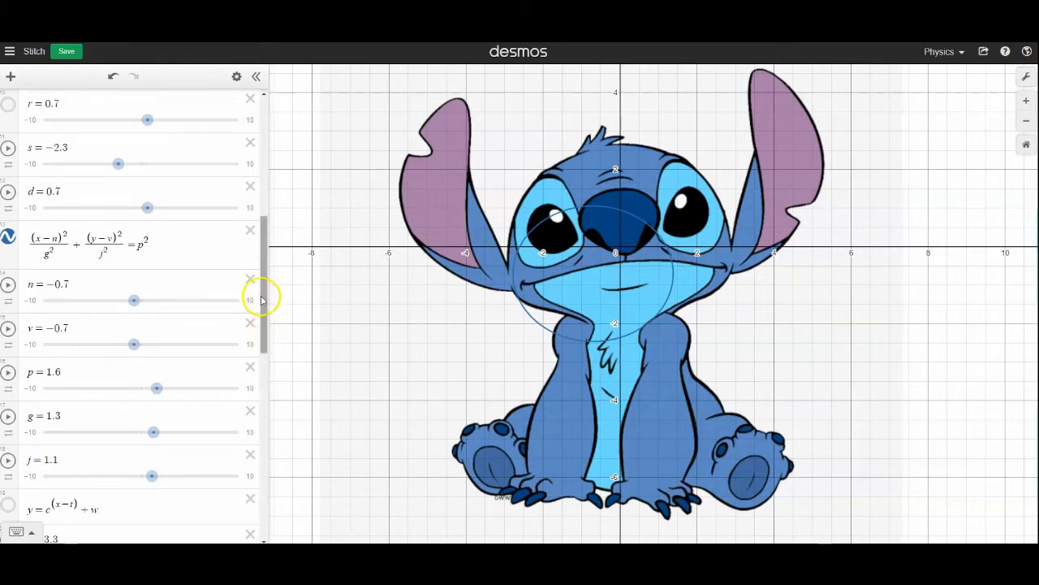
{"action": "left_click_drag", "start_coordinate": [262, 301], "coordinate": [254, 399]}
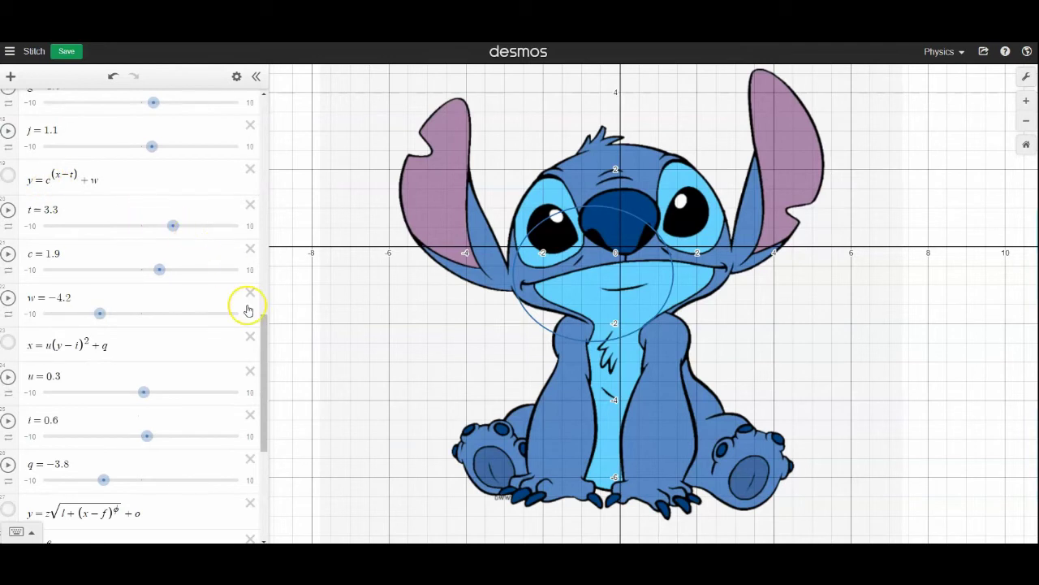
{"action": "left_click_drag", "start_coordinate": [263, 325], "coordinate": [257, 262]}
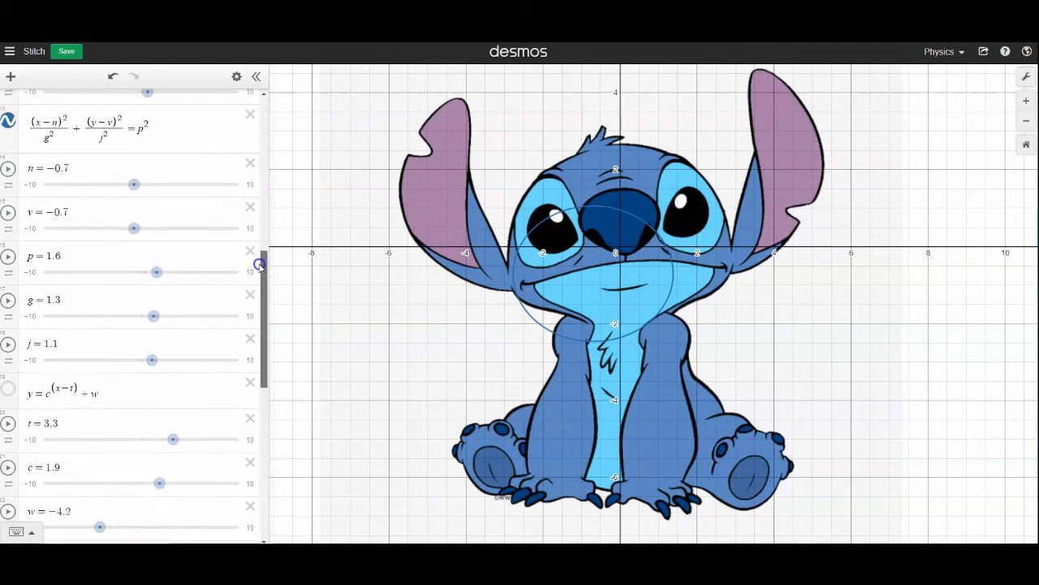
Hide the ellipse and show the exponential curve y = c^(x−t) + w.
{"action": "left_click", "coordinate": [8, 119]}
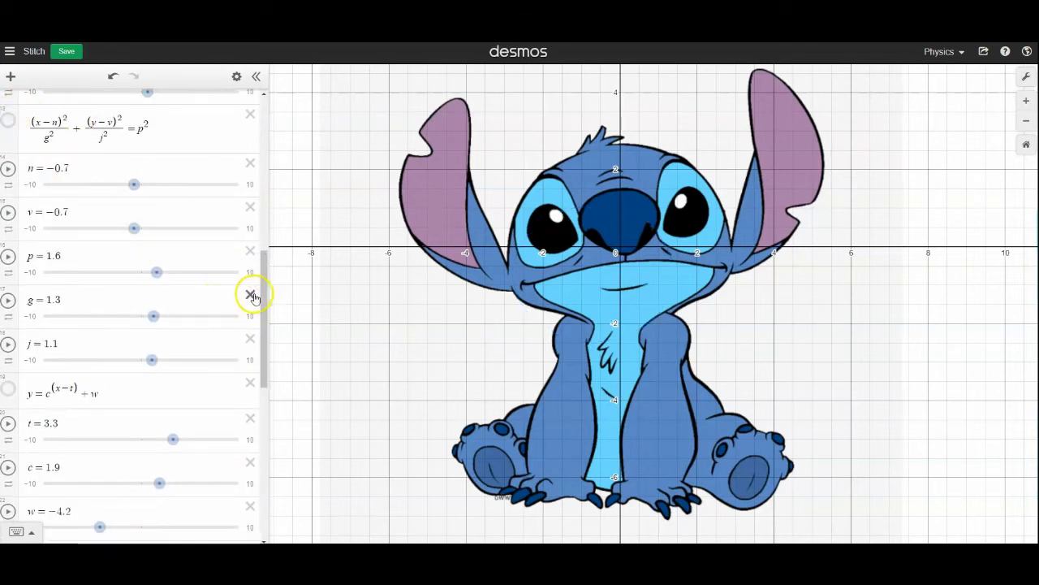
{"action": "left_click_drag", "start_coordinate": [266, 285], "coordinate": [268, 348]}
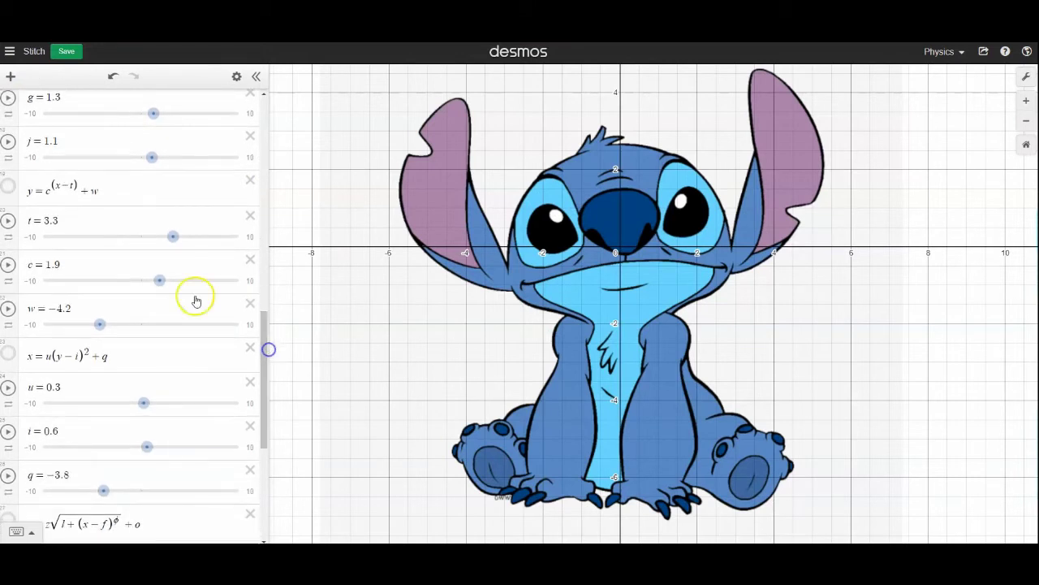
{"action": "left_click", "coordinate": [9, 188]}
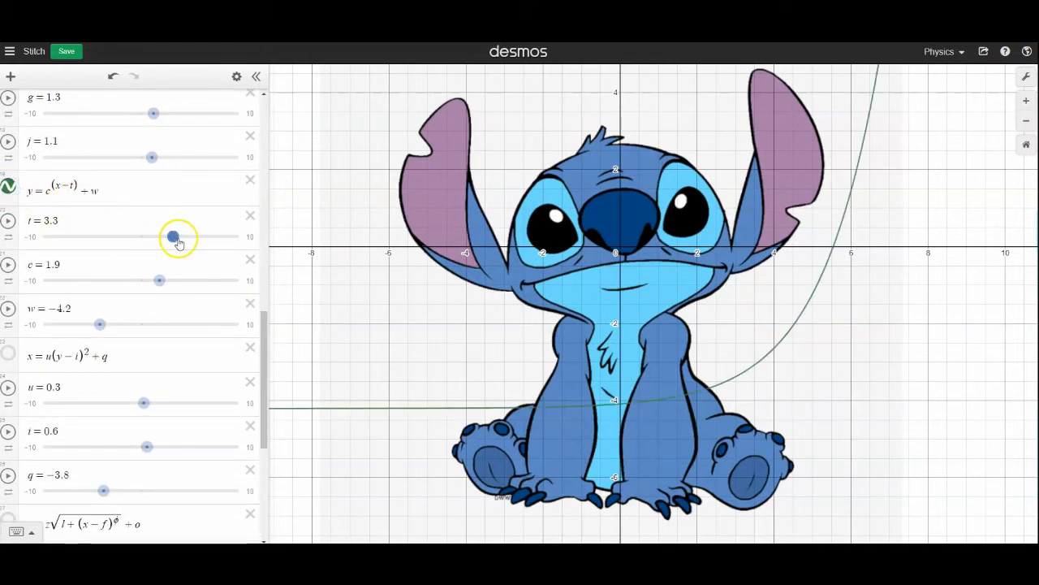
Set the exponential to t 1.1, c 1.3, w 0.1, then hide it.
{"action": "mouse_move", "coordinate": [174, 237]}
{"action": "left_mouse_down"}
{"action": "mouse_move", "coordinate": [120, 237]}
{"action": "mouse_move", "coordinate": [161, 238]}
{"action": "mouse_move", "coordinate": [160, 247]}
{"action": "mouse_move", "coordinate": [153, 236]}
{"action": "left_mouse_up"}
{"action": "left_click", "coordinate": [161, 281]}
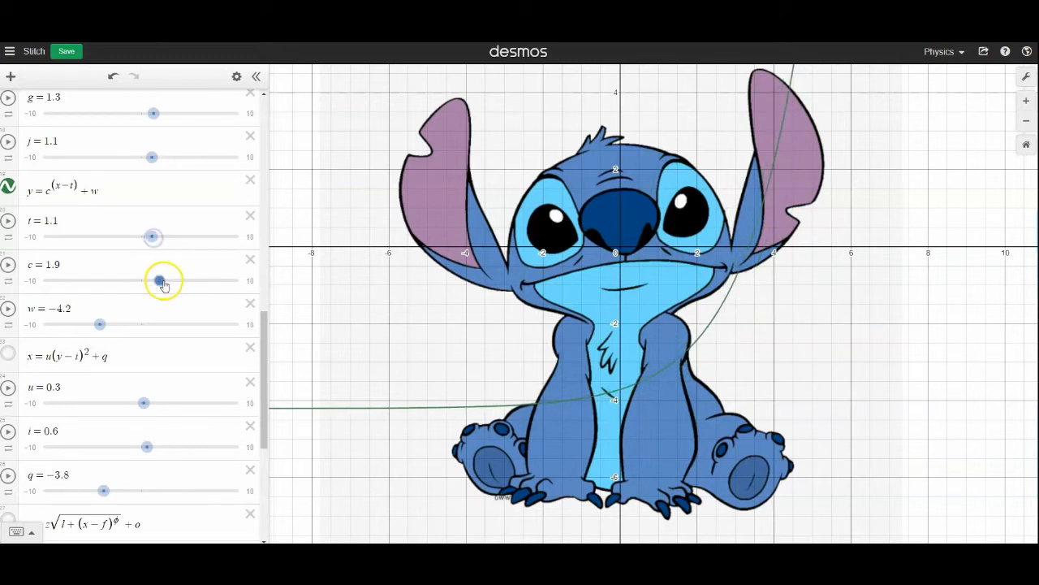
{"action": "mouse_move", "coordinate": [163, 284]}
{"action": "left_mouse_down"}
{"action": "mouse_move", "coordinate": [144, 283]}
{"action": "mouse_move", "coordinate": [157, 288]}
{"action": "left_mouse_up"}
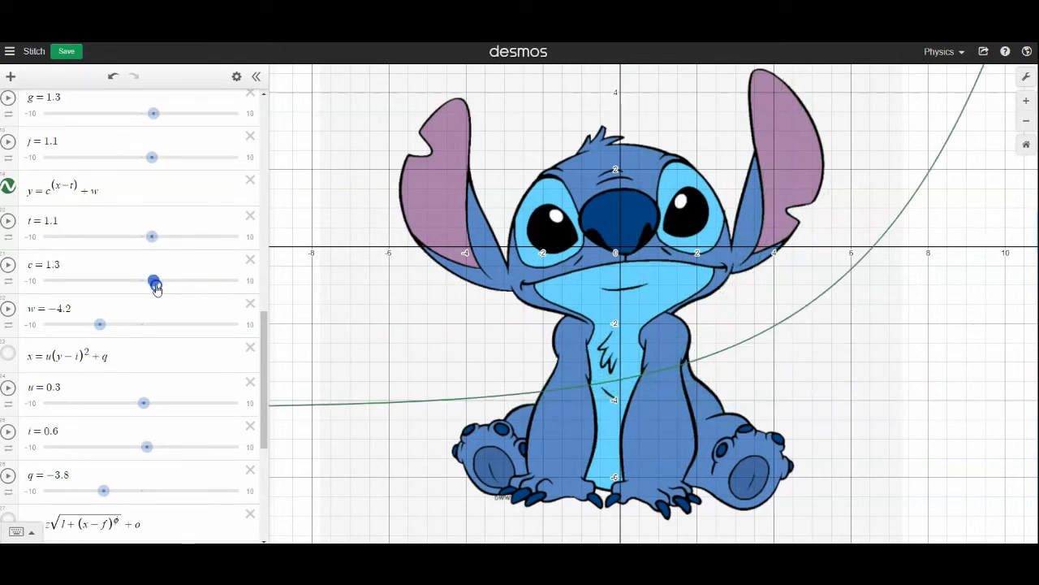
{"action": "left_click_drag", "start_coordinate": [100, 324], "coordinate": [143, 329]}
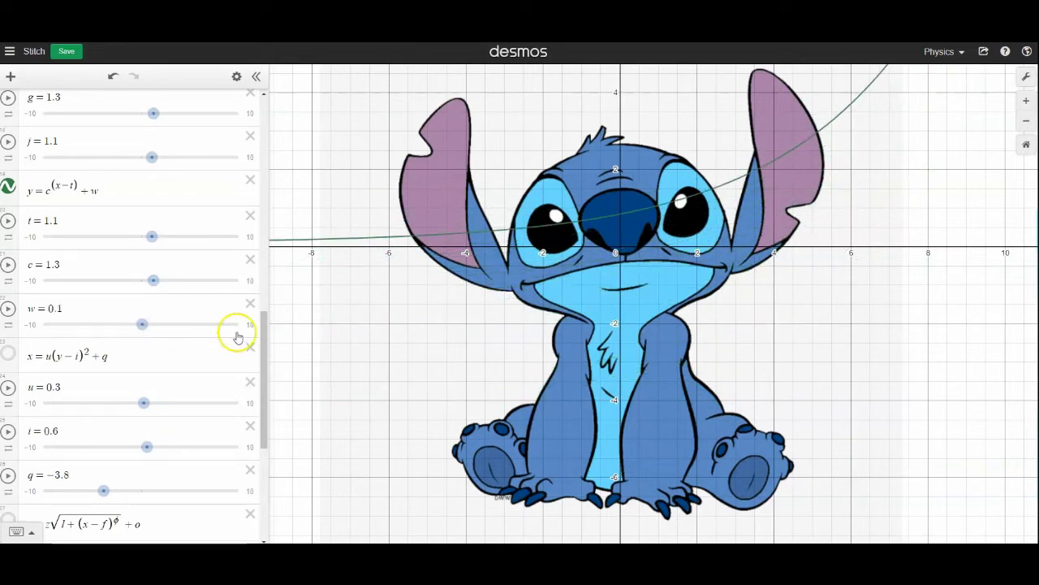
{"action": "left_click", "coordinate": [9, 189]}
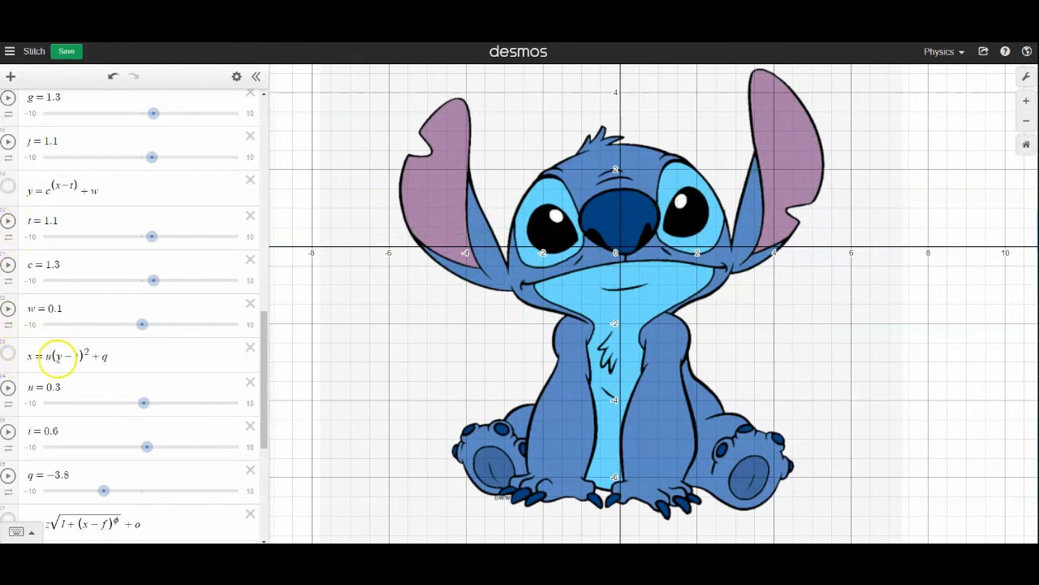
Show x = u(y−i)² + q, set u 2.8, i 2.2, q −1.8, then hide it.
{"action": "left_click", "coordinate": [9, 355]}
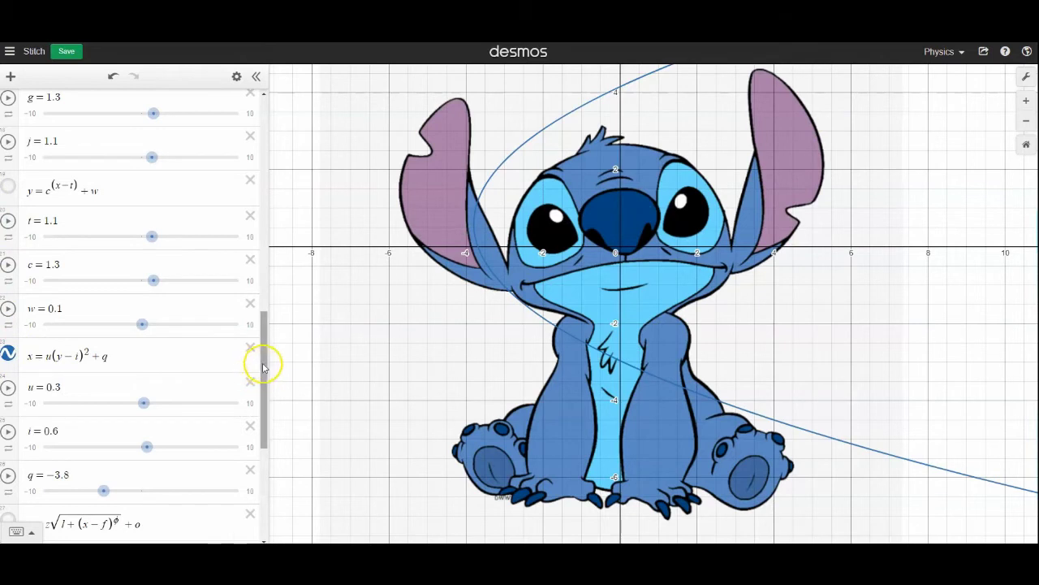
{"action": "left_click_drag", "start_coordinate": [262, 365], "coordinate": [267, 390]}
{"action": "left_click_drag", "start_coordinate": [144, 302], "coordinate": [167, 305]}
{"action": "mouse_move", "coordinate": [146, 347]}
{"action": "left_mouse_down"}
{"action": "mouse_move", "coordinate": [122, 348]}
{"action": "mouse_move", "coordinate": [162, 342]}
{"action": "left_mouse_up"}
{"action": "left_click_drag", "start_coordinate": [104, 390], "coordinate": [124, 389]}
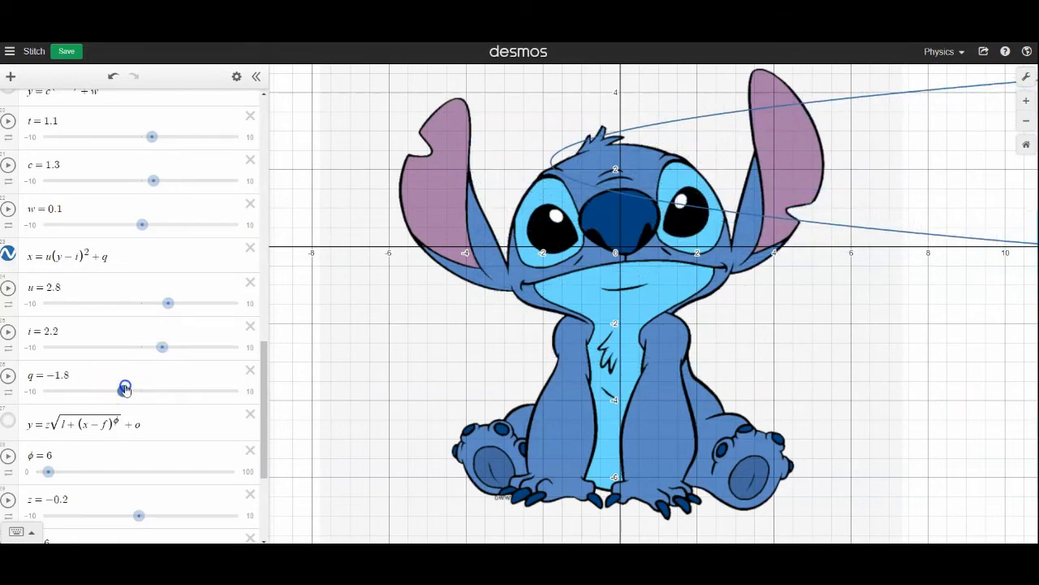
{"action": "left_click", "coordinate": [8, 255]}
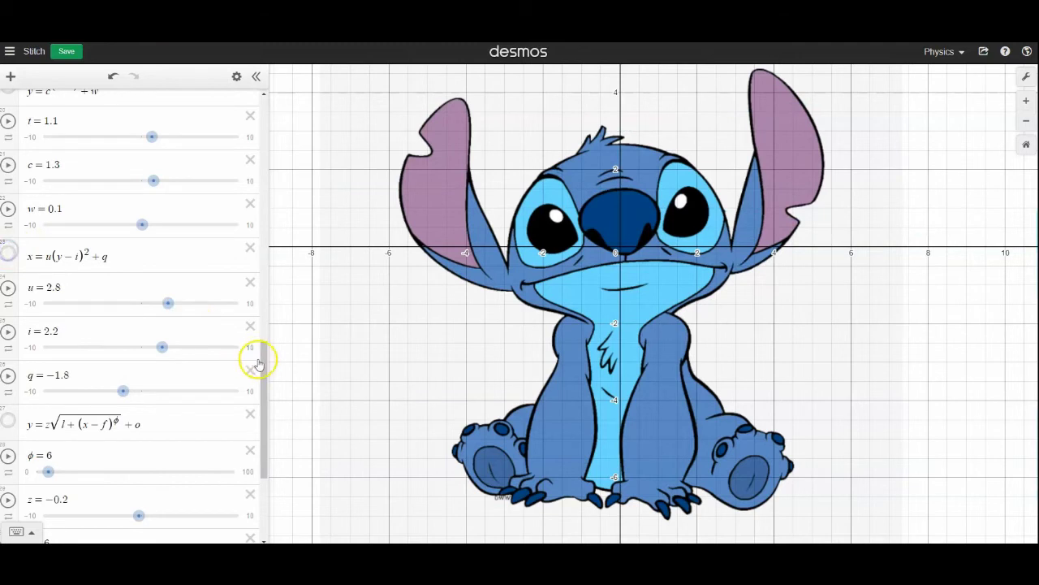
{"action": "left_click_drag", "start_coordinate": [260, 366], "coordinate": [271, 420]}
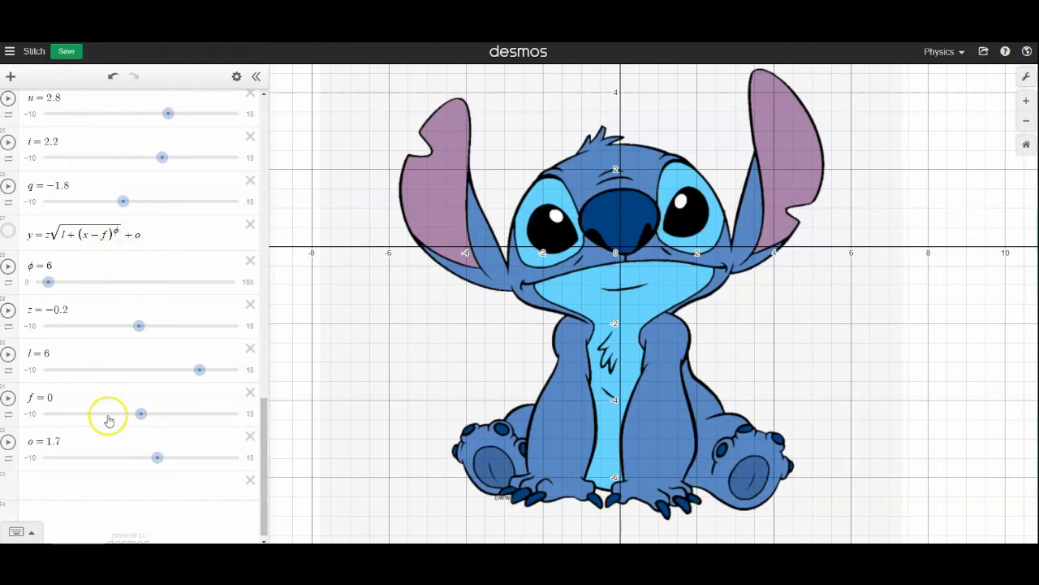
{"action": "left_click", "coordinate": [114, 485]}
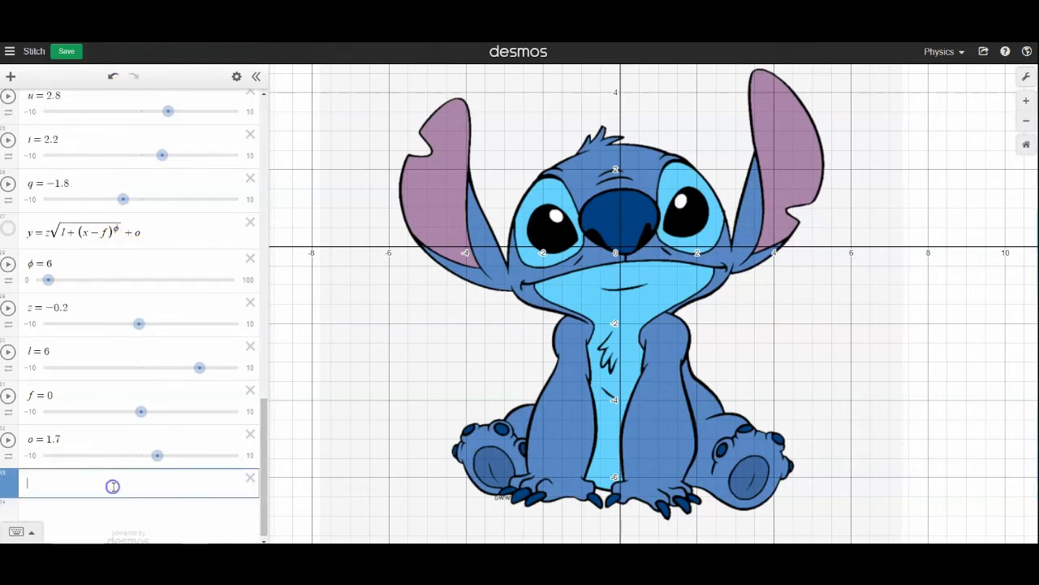
{"action": "type", "text": "phi"}
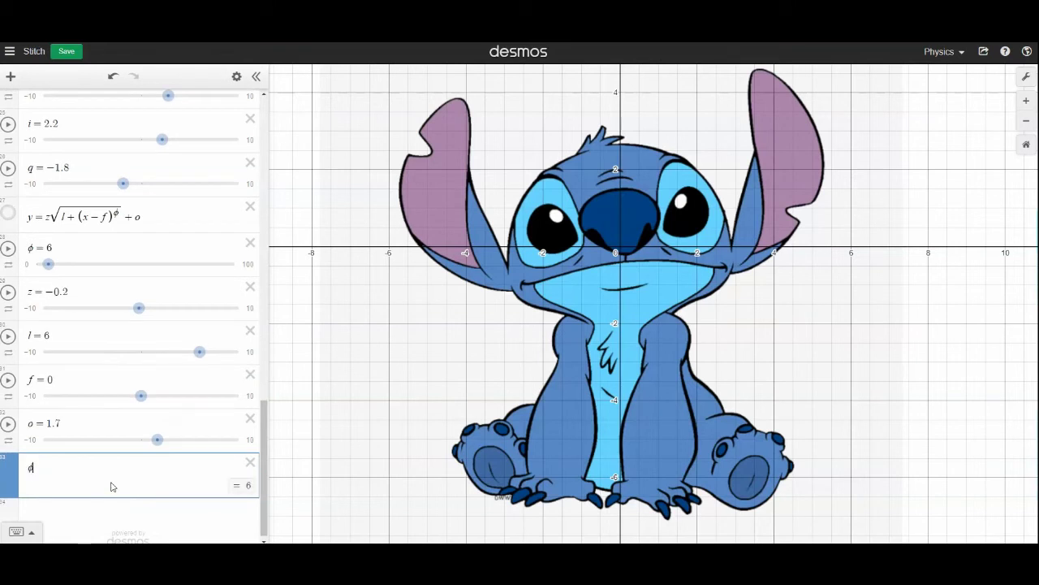
{"action": "key", "text": "BackSpace"}
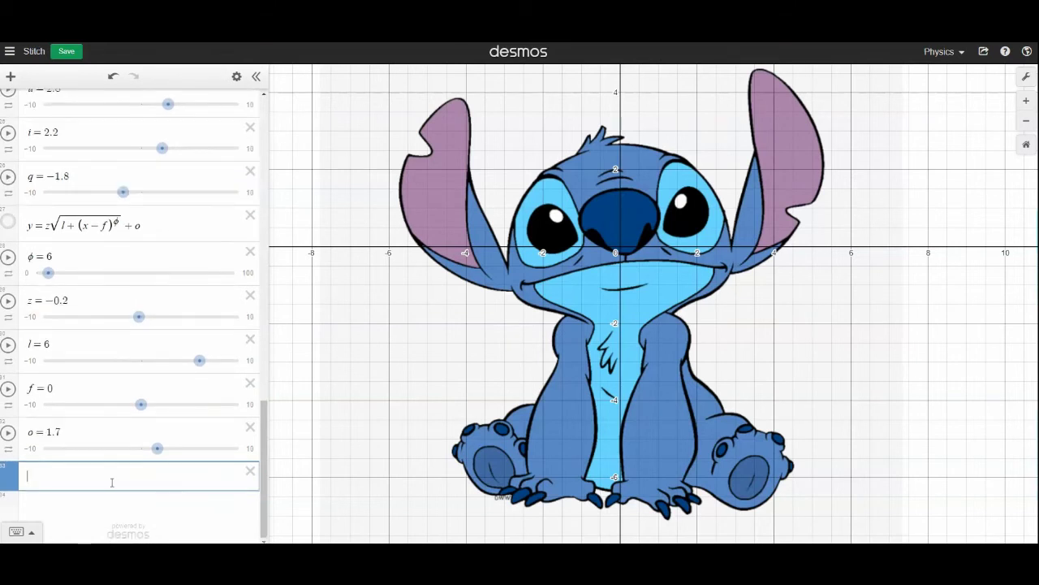
{"action": "type", "text": "sqrt"}
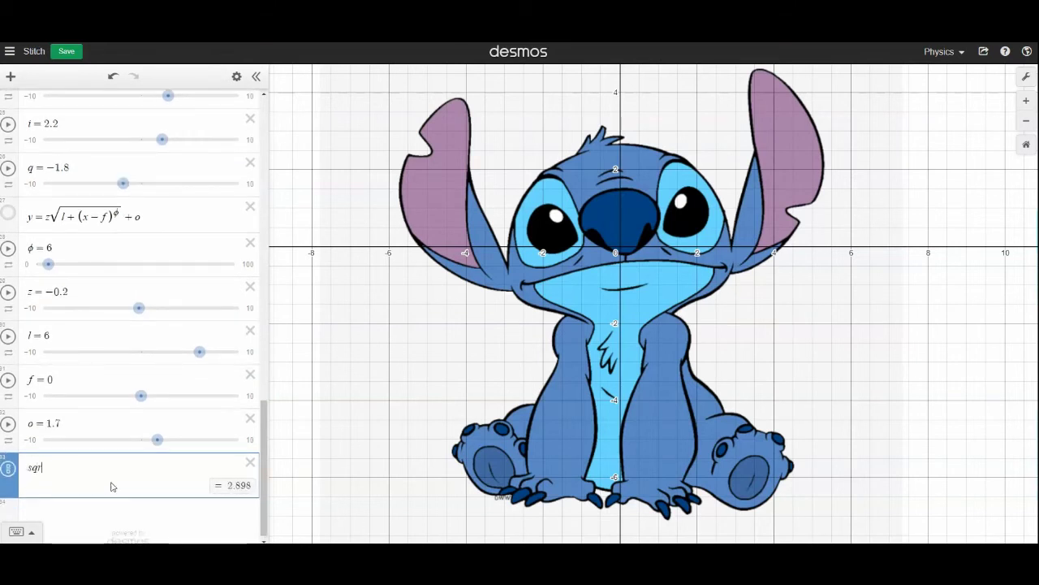
{"action": "key", "text": "BackSpace"}
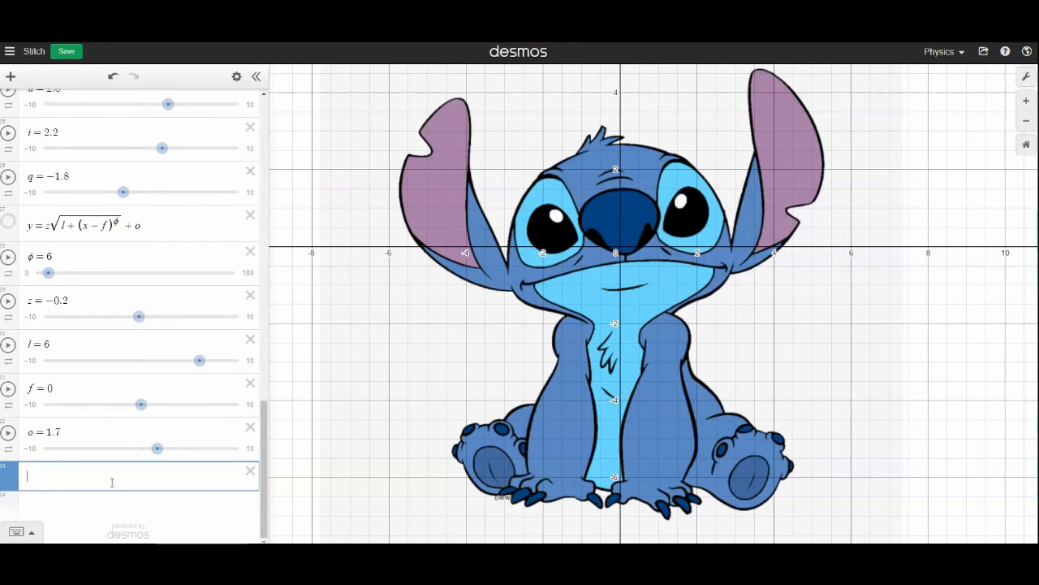
Show the power-root curve and set φ to 2, z to −1.2 and l to 1.6.
{"action": "left_click", "coordinate": [6, 223]}
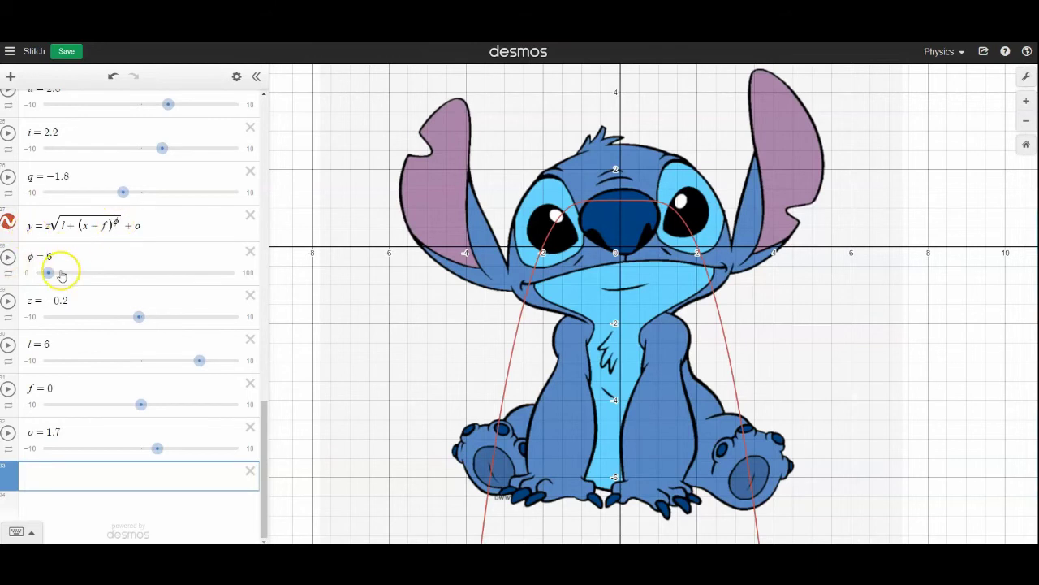
{"action": "left_click_drag", "start_coordinate": [48, 272], "coordinate": [41, 274]}
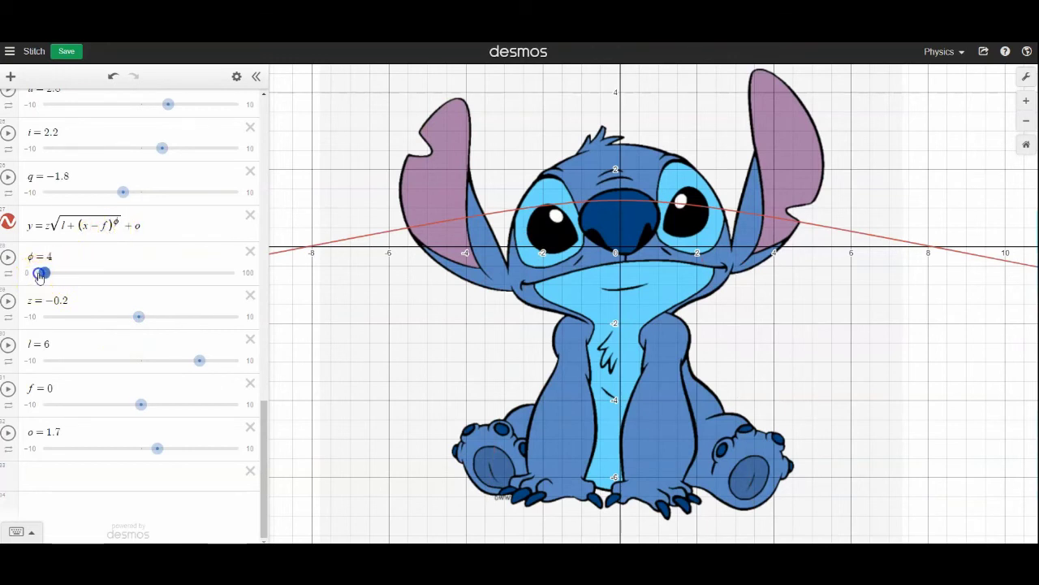
{"action": "mouse_move", "coordinate": [39, 276]}
{"action": "left_mouse_down"}
{"action": "mouse_move", "coordinate": [245, 276]}
{"action": "mouse_move", "coordinate": [36, 267]}
{"action": "left_mouse_up"}
{"action": "left_click_drag", "start_coordinate": [139, 316], "coordinate": [129, 316]}
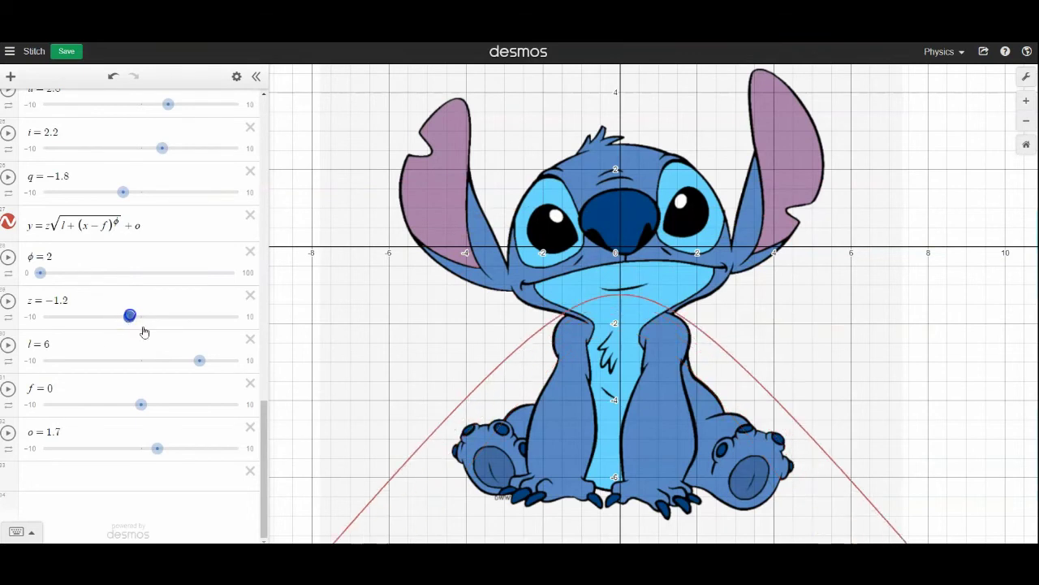
{"action": "left_click_drag", "start_coordinate": [200, 360], "coordinate": [141, 357]}
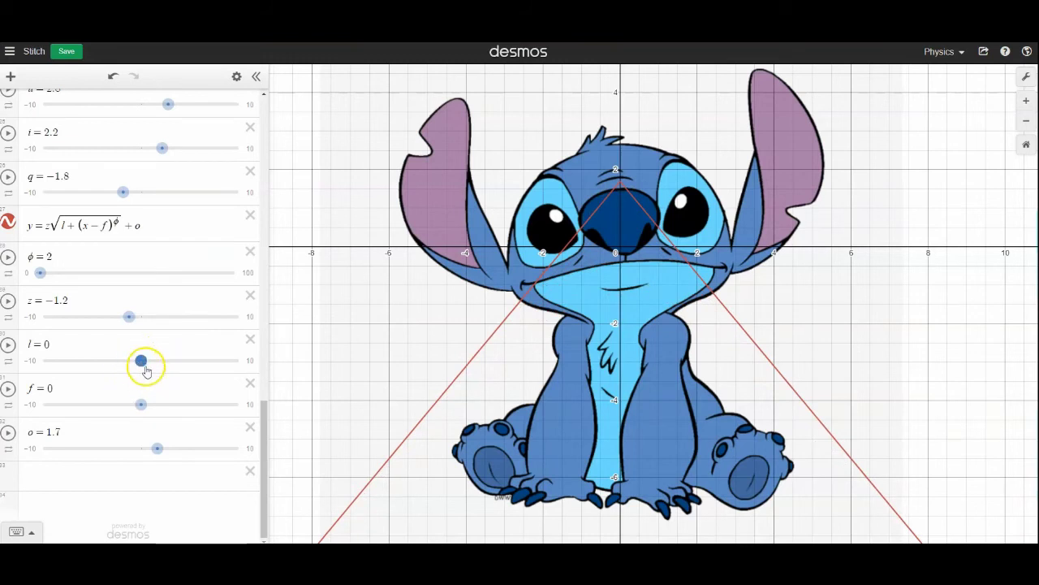
{"action": "left_click_drag", "start_coordinate": [142, 363], "coordinate": [157, 360]}
Set f to 0.2 and o to 0.5, hide the curve, and return to the list's top.
{"action": "left_click", "coordinate": [144, 404]}
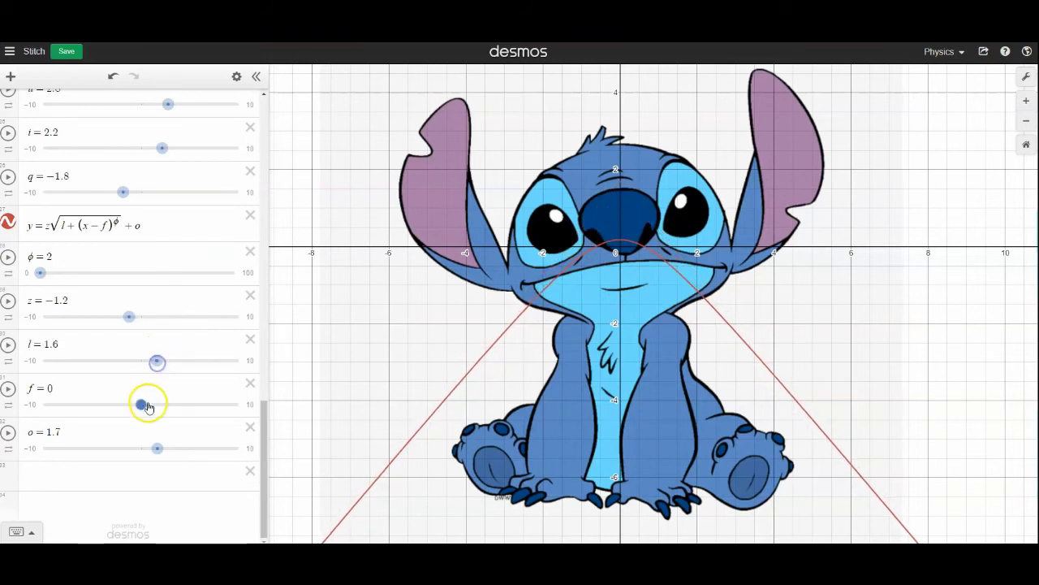
{"action": "mouse_move", "coordinate": [143, 406]}
{"action": "left_mouse_down"}
{"action": "mouse_move", "coordinate": [114, 404]}
{"action": "mouse_move", "coordinate": [159, 405]}
{"action": "mouse_move", "coordinate": [111, 402]}
{"action": "mouse_move", "coordinate": [144, 404]}
{"action": "left_mouse_up"}
{"action": "mouse_move", "coordinate": [155, 449]}
{"action": "left_mouse_down"}
{"action": "mouse_move", "coordinate": [133, 451]}
{"action": "mouse_move", "coordinate": [167, 452]}
{"action": "mouse_move", "coordinate": [143, 452]}
{"action": "left_mouse_up"}
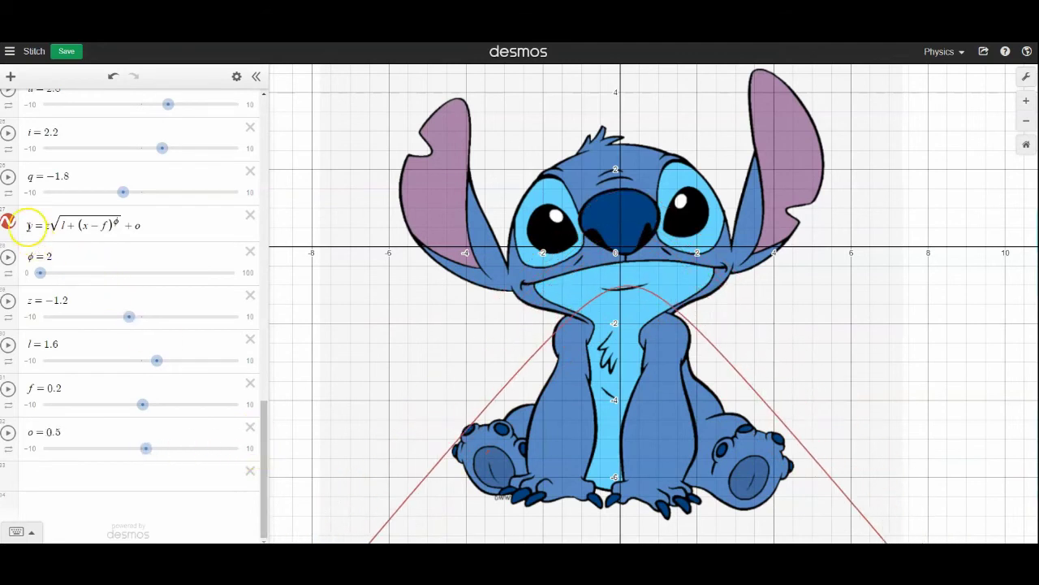
{"action": "left_click", "coordinate": [9, 224]}
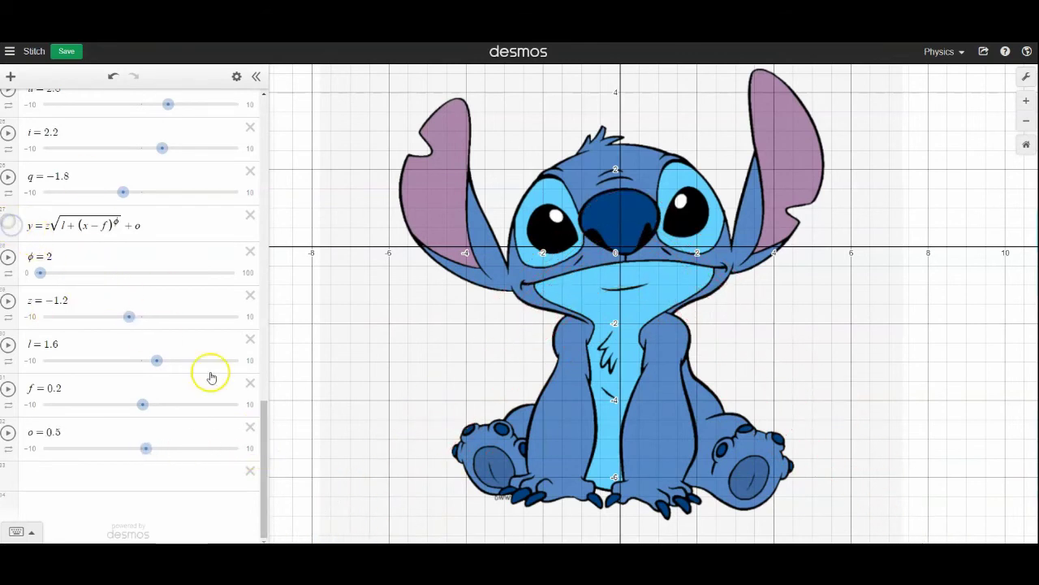
{"action": "left_click_drag", "start_coordinate": [265, 447], "coordinate": [253, 123]}
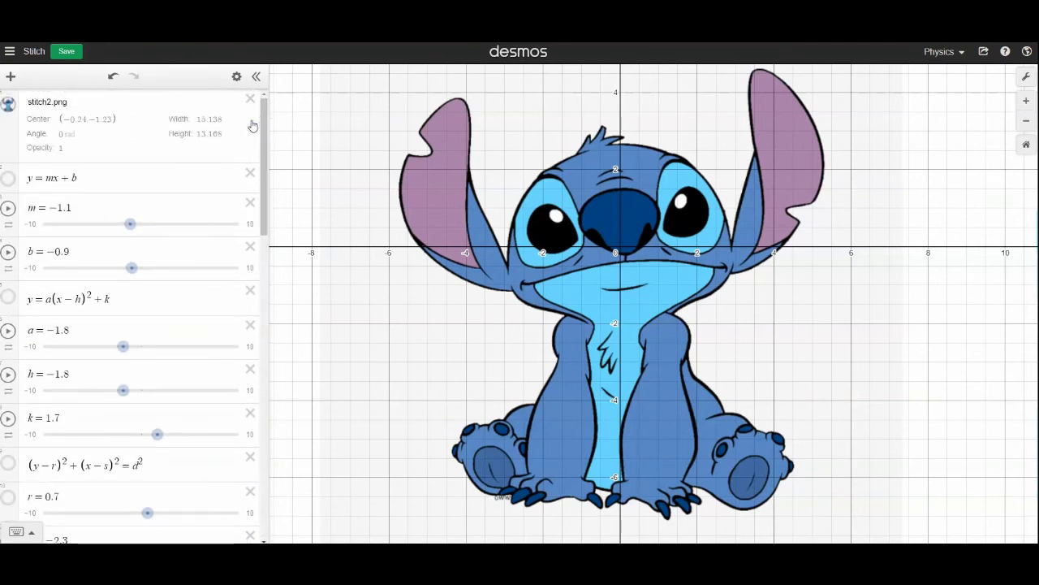